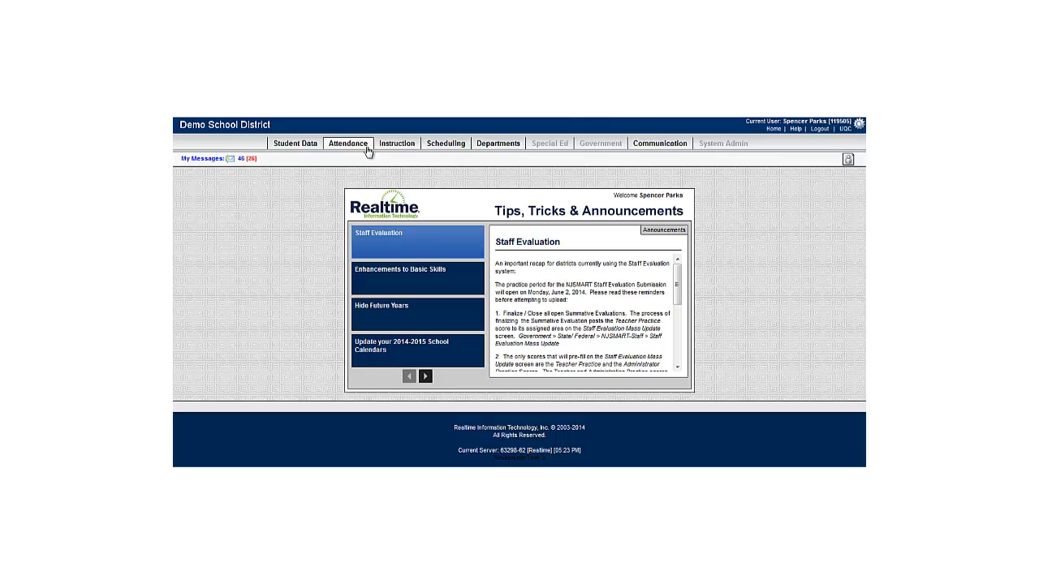
Open the daily attendance entry by homeroom for Senior High School, using the preselected homeroom and the date 06/08/14.
left_click(367, 152)
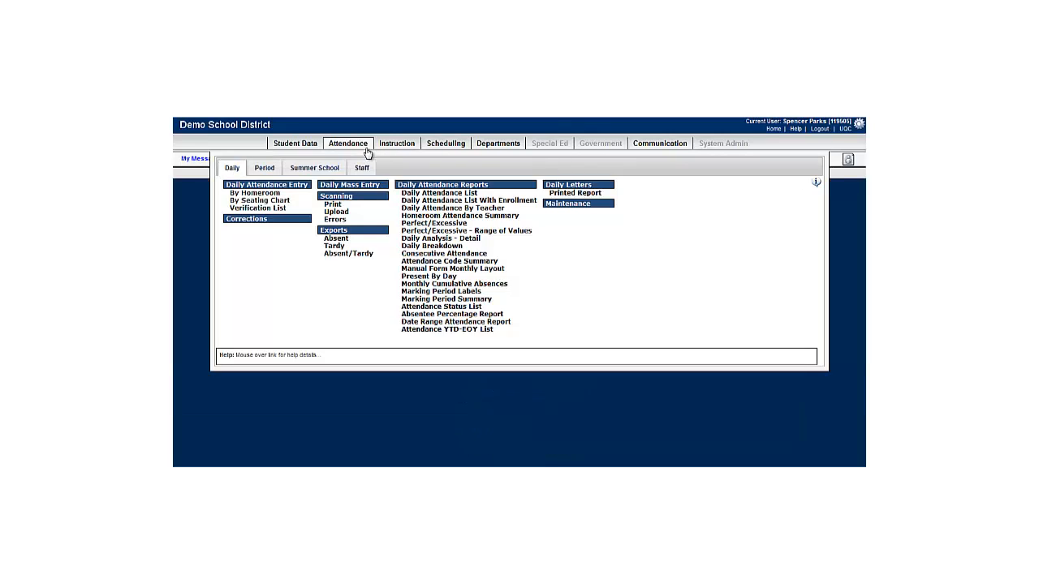
left_click(244, 195)
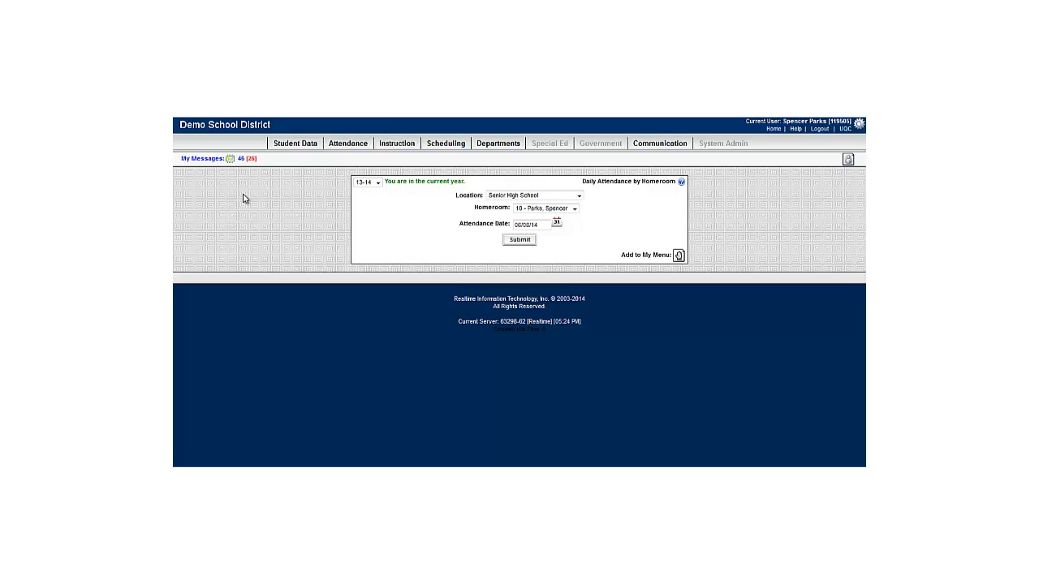
left_click(519, 241)
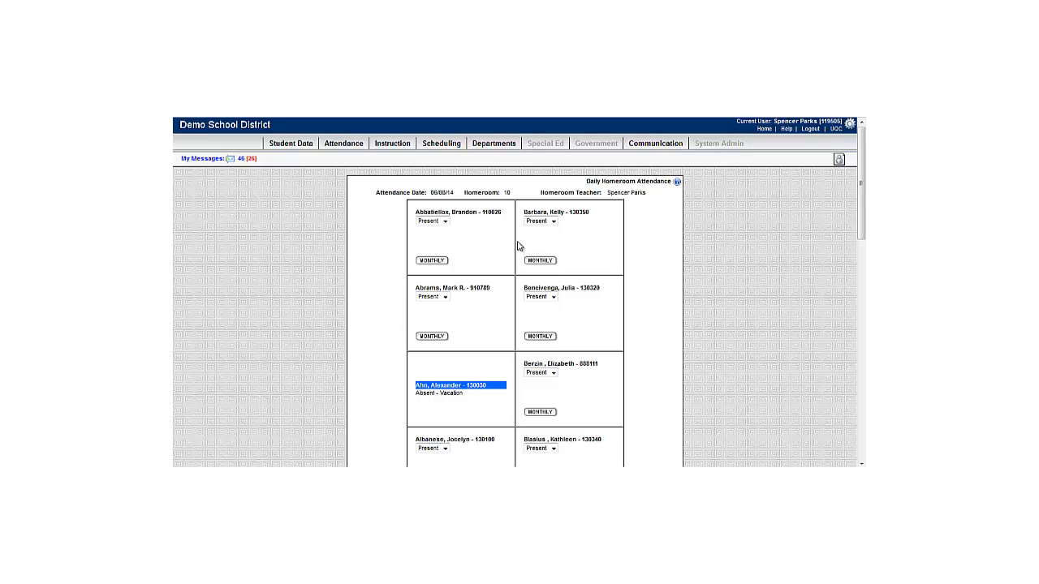
In the second column, mark the first student absent and the second student tardy with the comment "late bus".
left_click(553, 222)
left_click(551, 238)
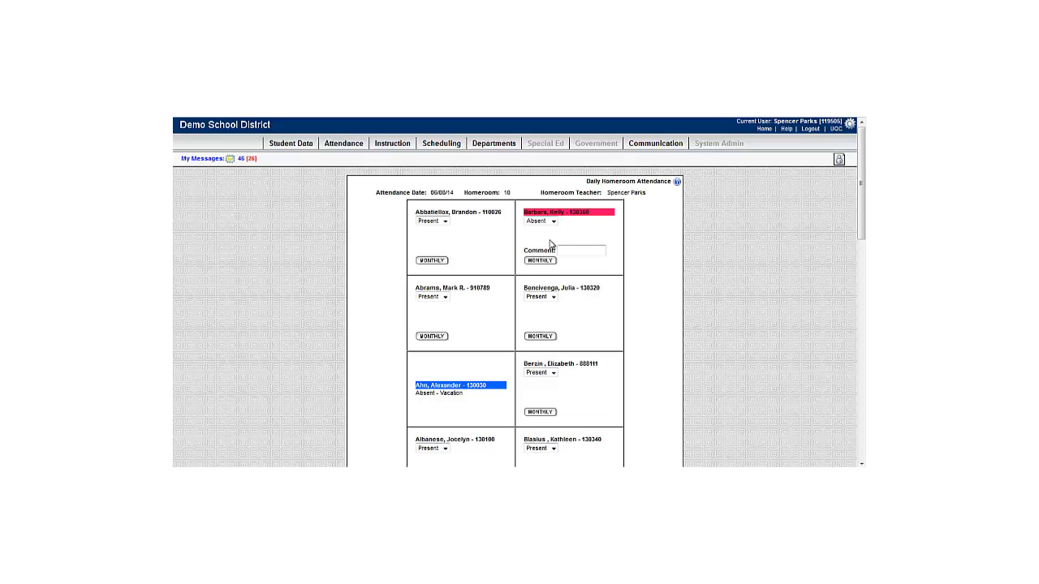
left_click(553, 297)
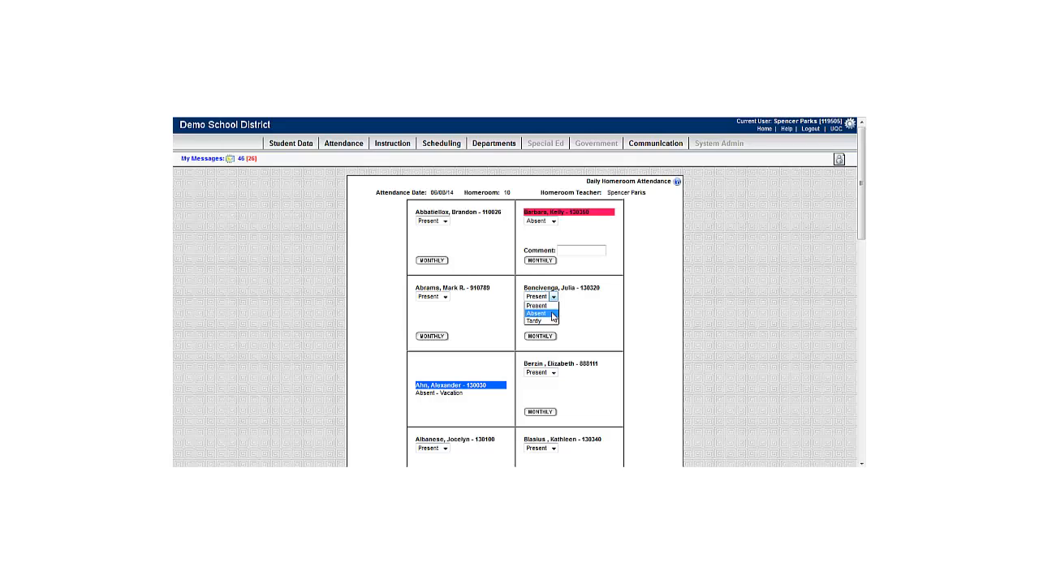
left_click(549, 321)
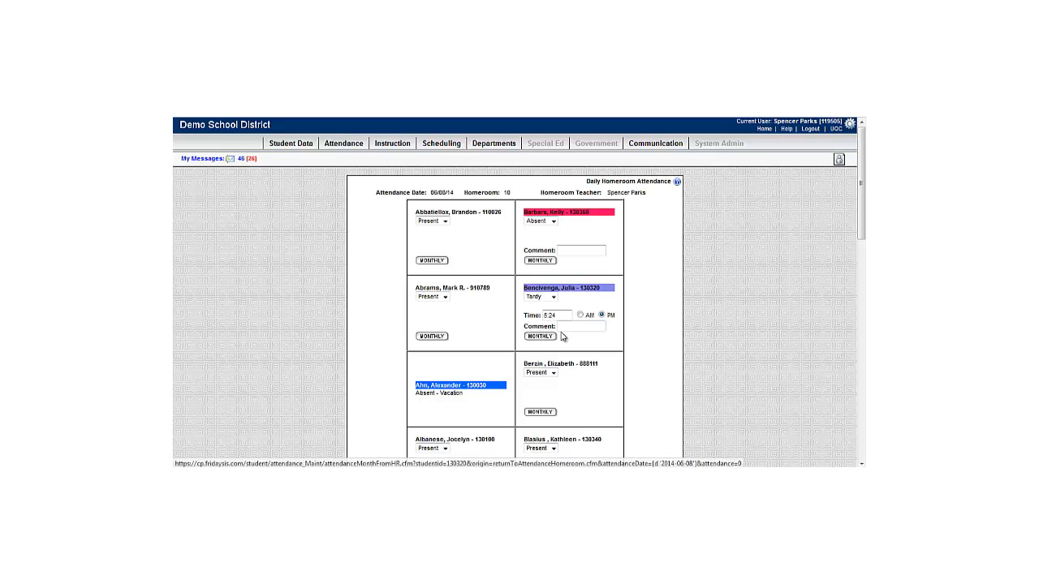
left_click(566, 325)
type("la")
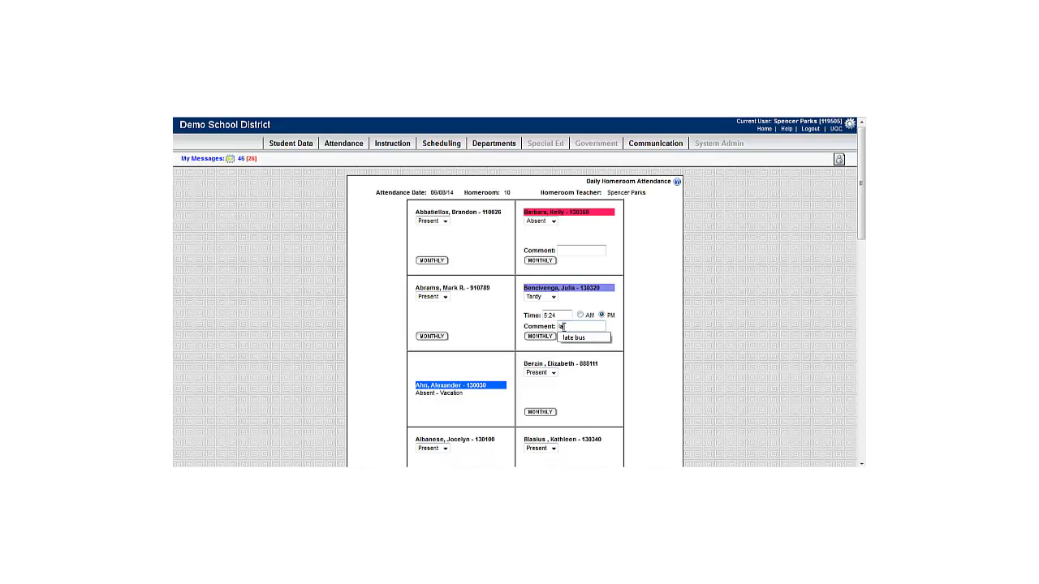
type("te bus")
Set the first student in the second column back to Present and submit the homeroom attendance.
left_click(555, 223)
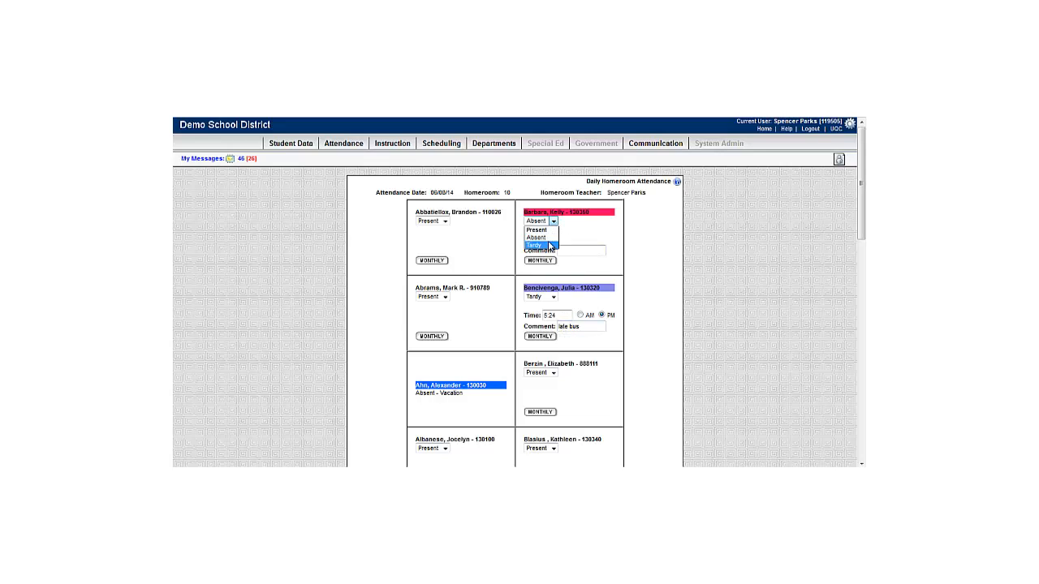
left_click(548, 231)
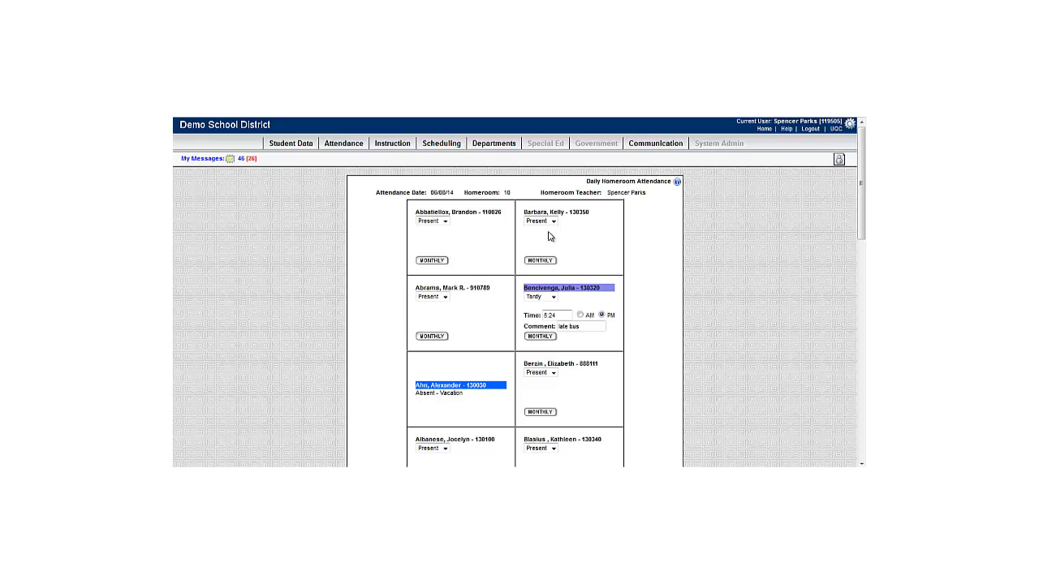
scroll(749, 248, "down", 15)
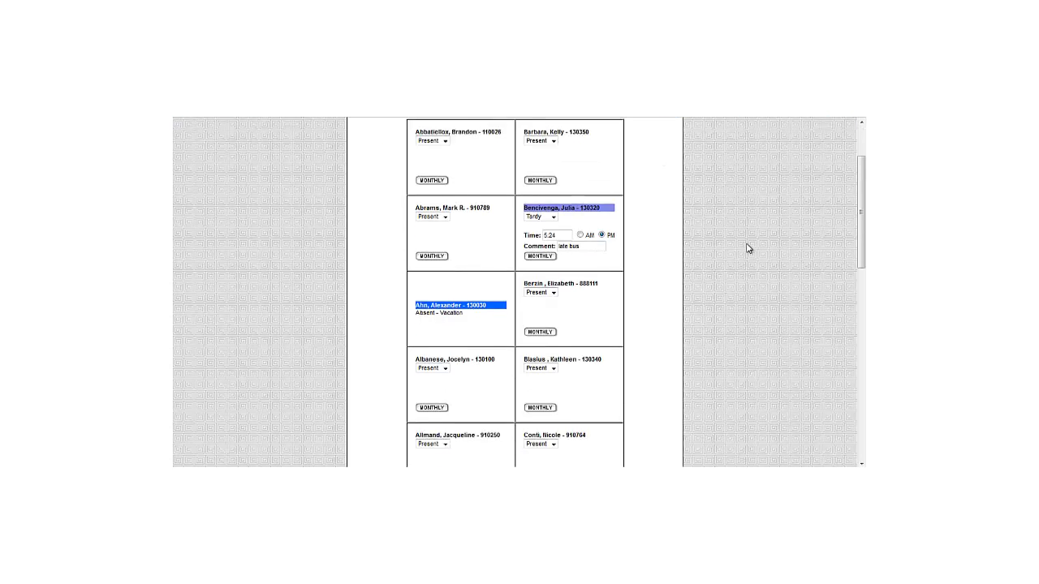
scroll(748, 248, "down", 1)
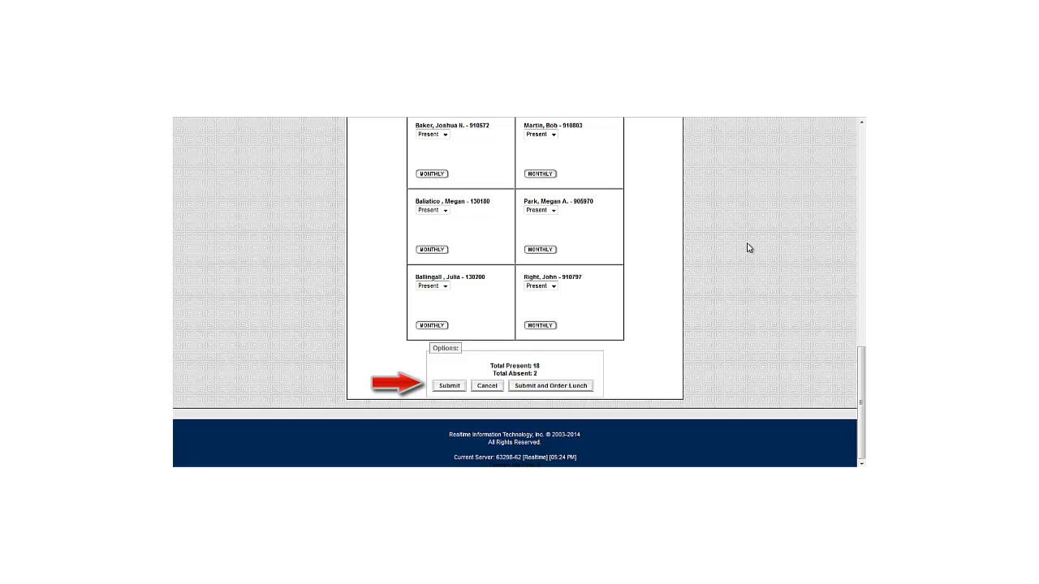
left_click(458, 388)
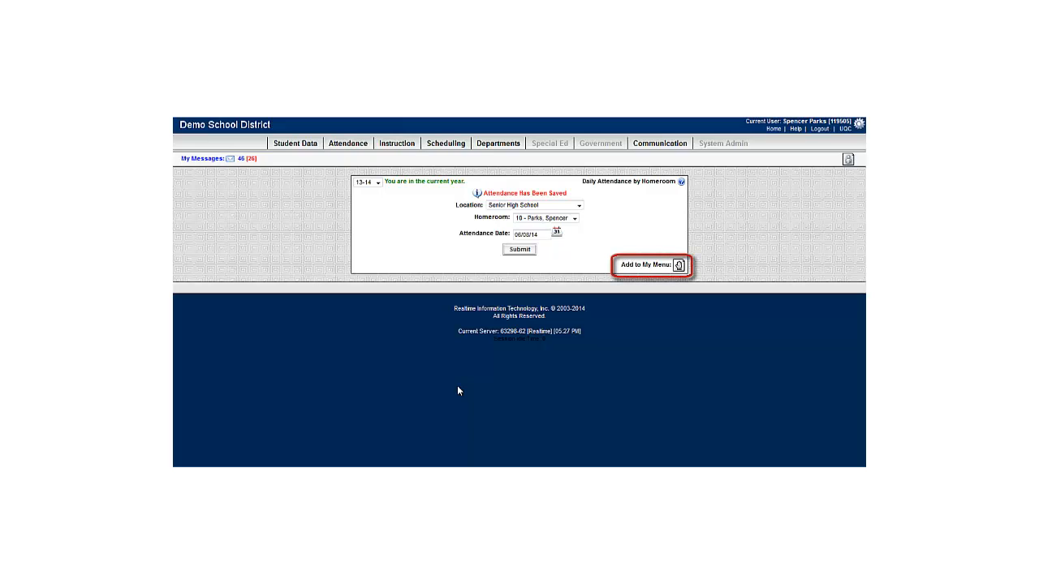
Add the Daily Attendance by Homeroom page to My Menu and delete that item from My Menu.
left_click(677, 271)
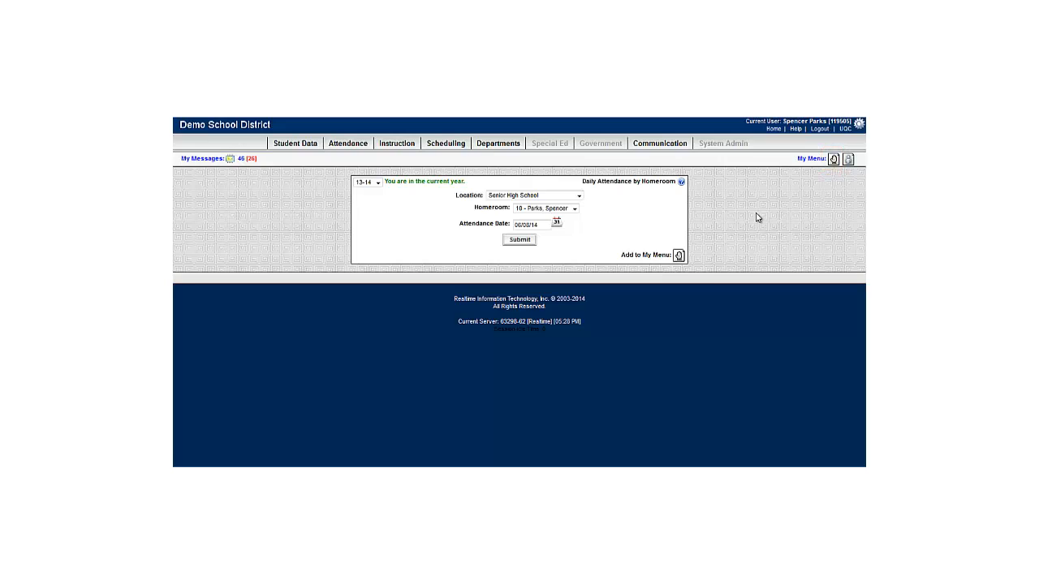
left_click(806, 161)
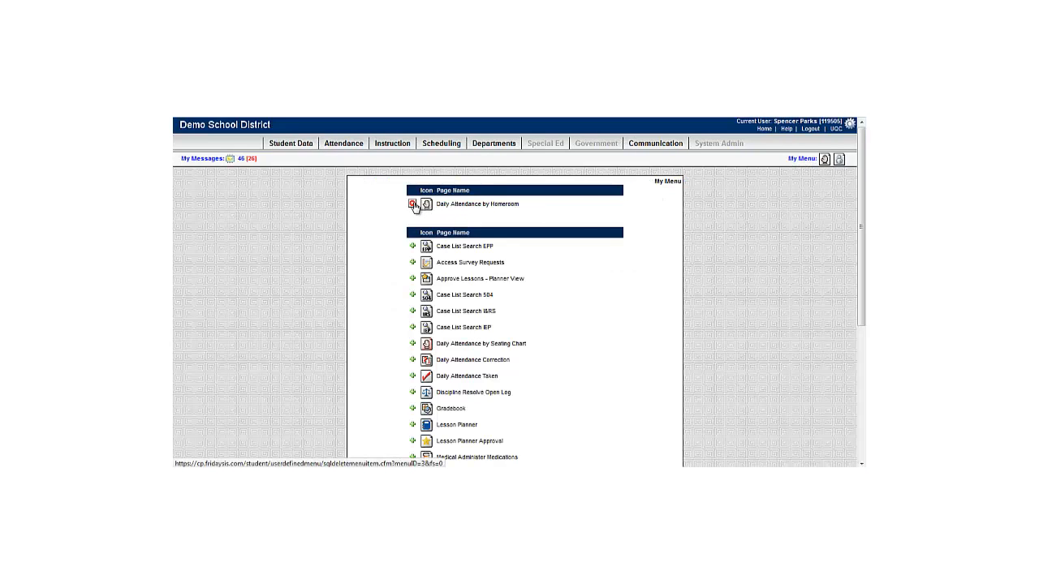
left_click(413, 205)
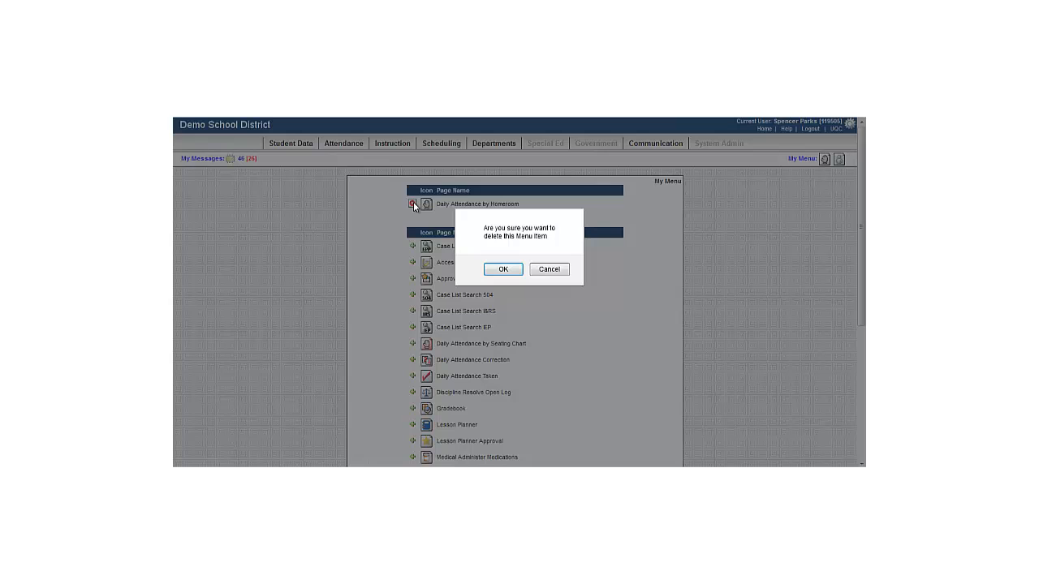
left_click(503, 269)
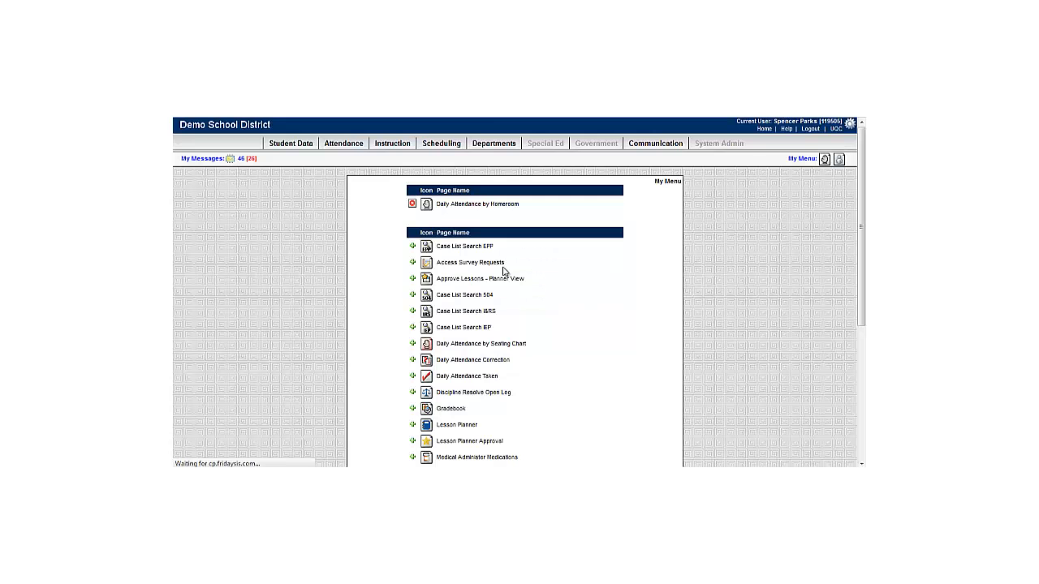
Open the daily attendance entry by seating chart for the preselected Senior High School homeroom on 06/08/14.
left_click(771, 129)
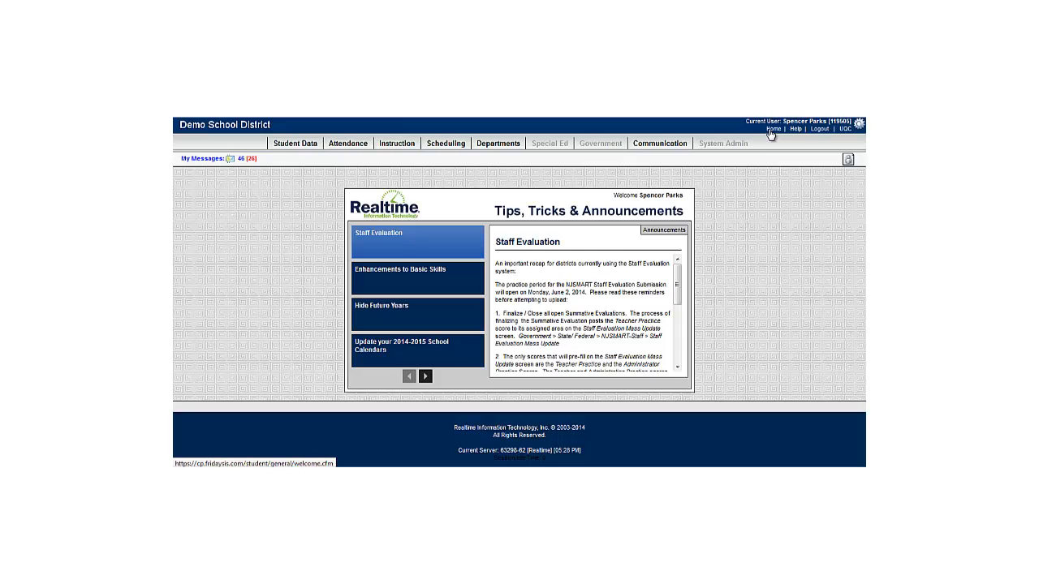
left_click(368, 150)
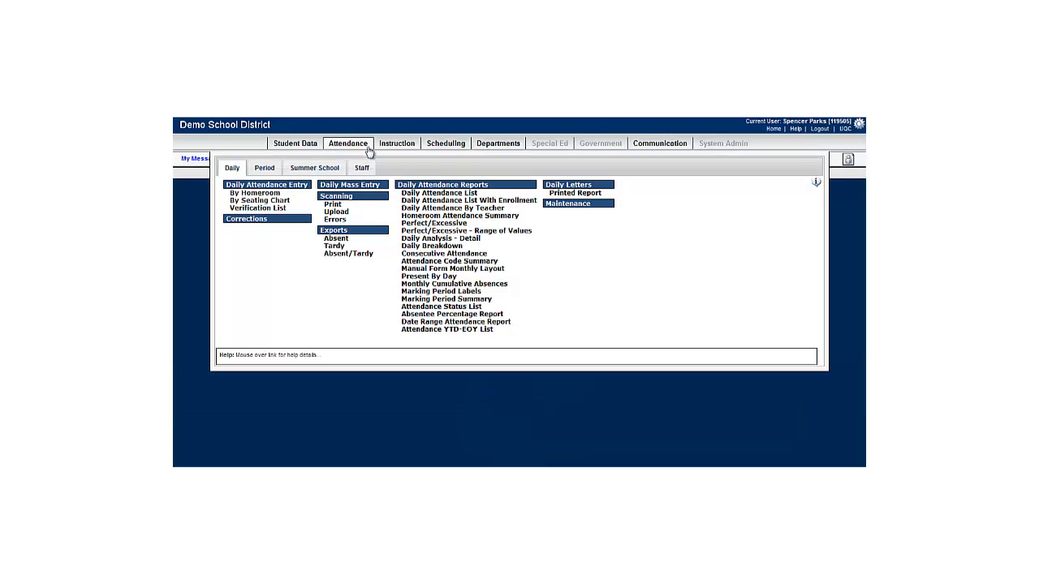
left_click(244, 202)
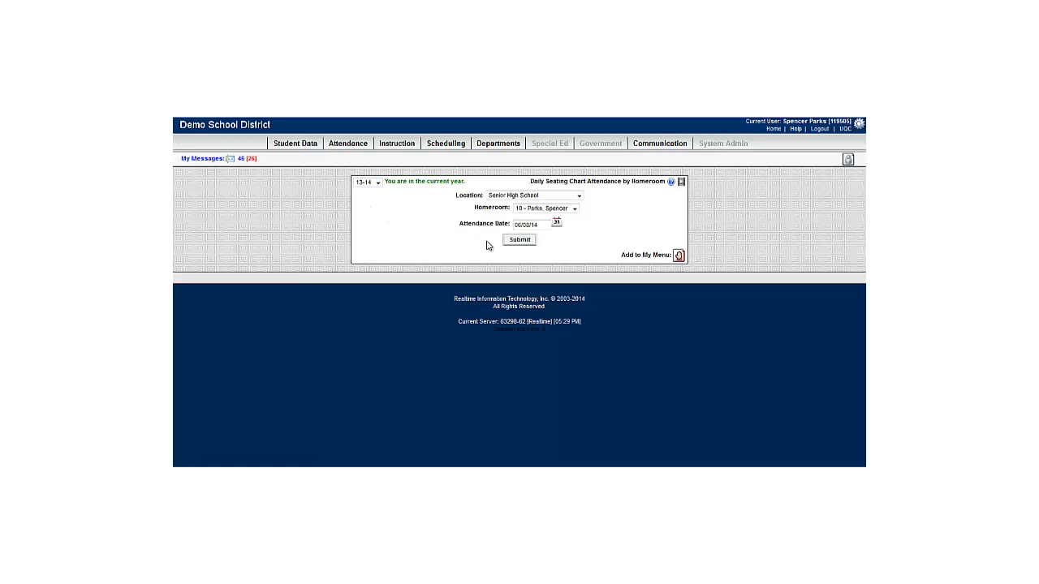
left_click(521, 245)
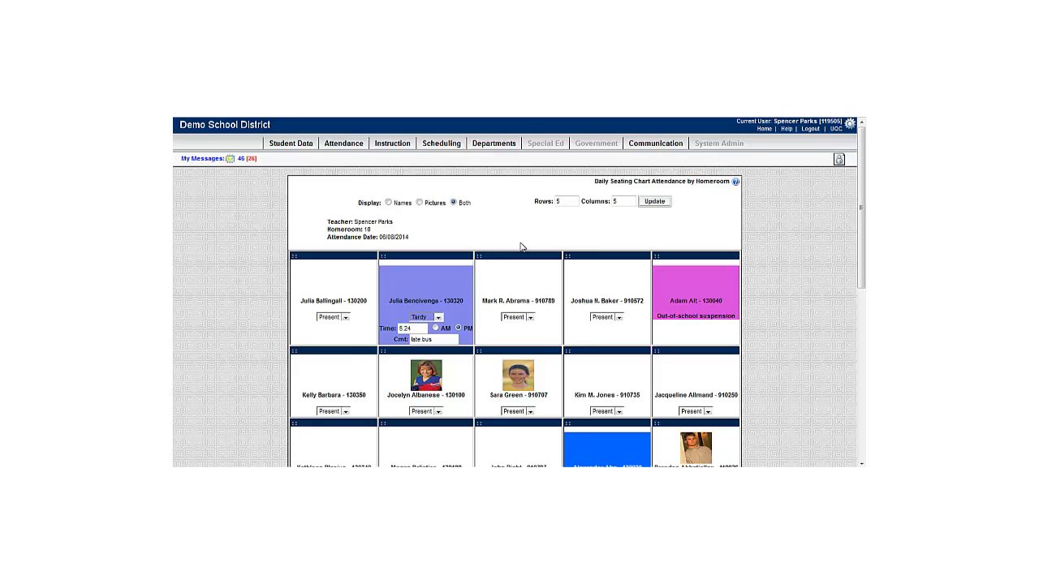
Mark the student in the third seat of the first row absent and check the present and absent totals.
scroll(522, 247, "down", 1)
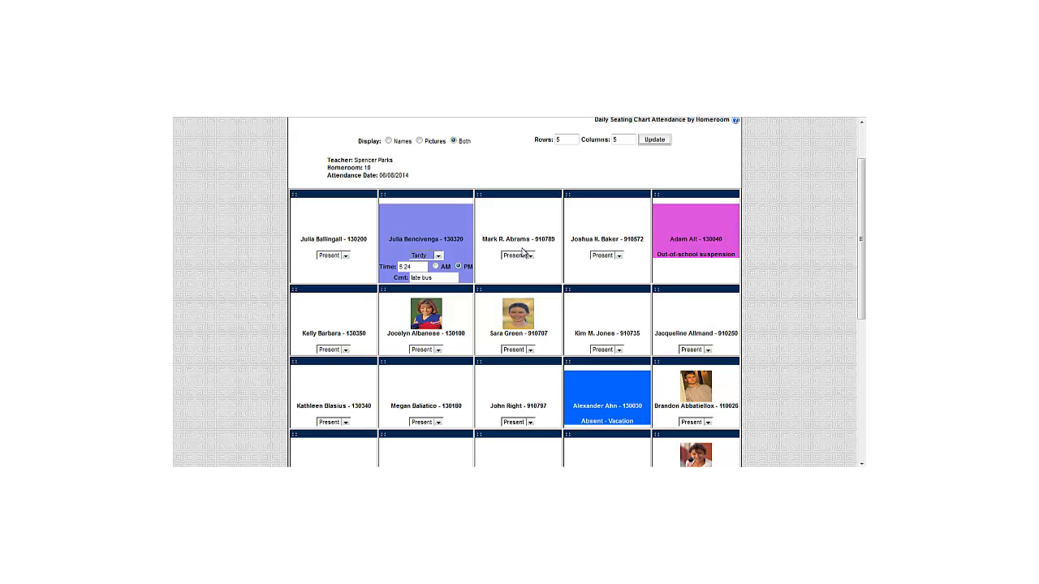
left_click(529, 255)
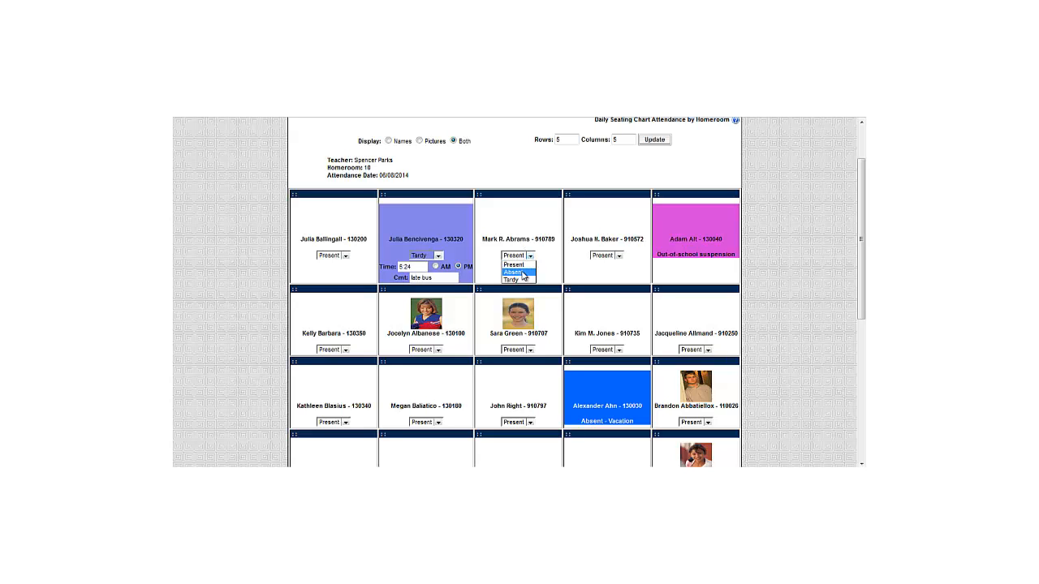
left_click(523, 273)
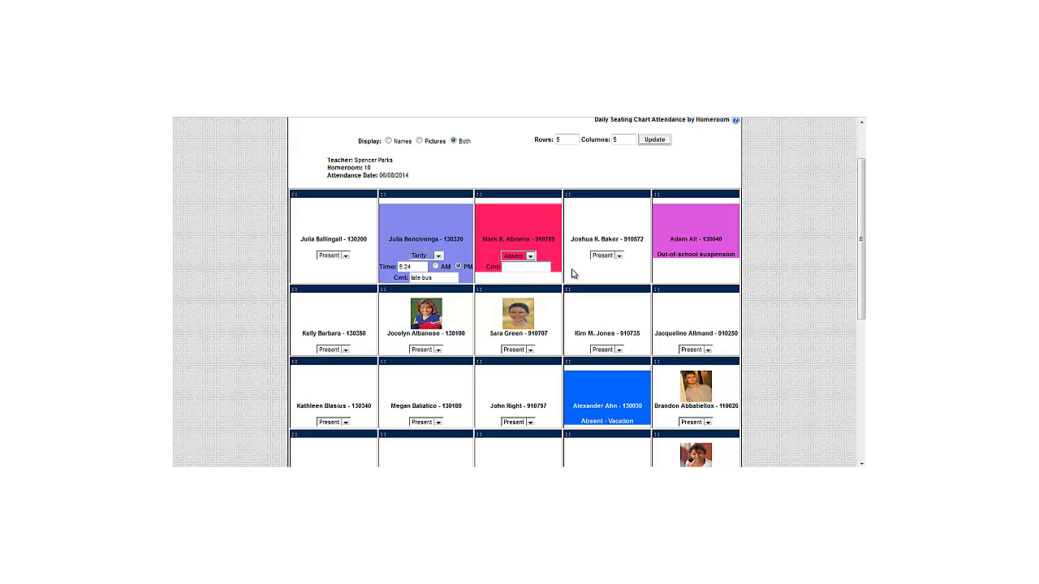
scroll(779, 283, "down", 5)
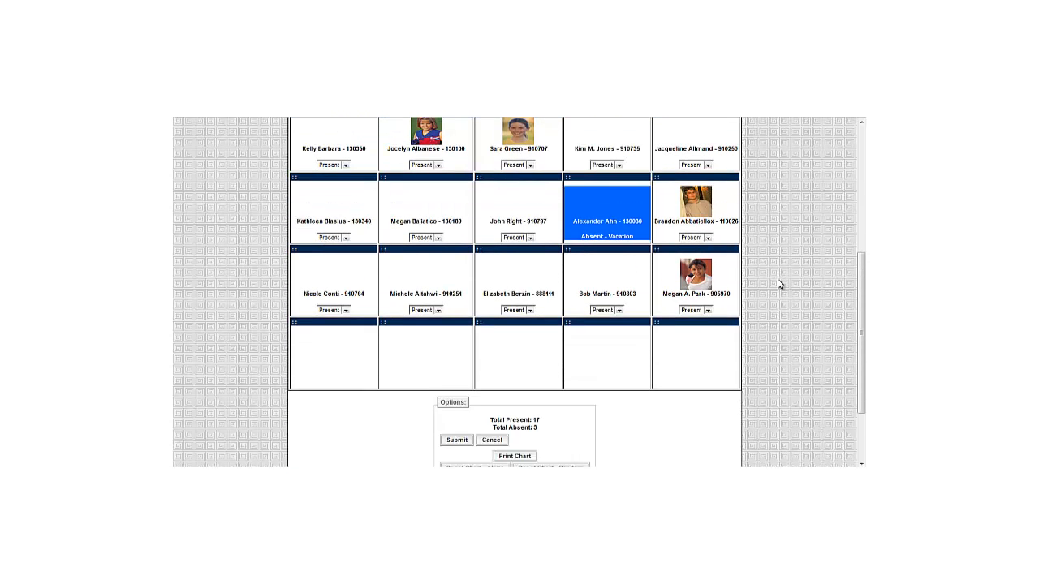
scroll(736, 304, "down", 2)
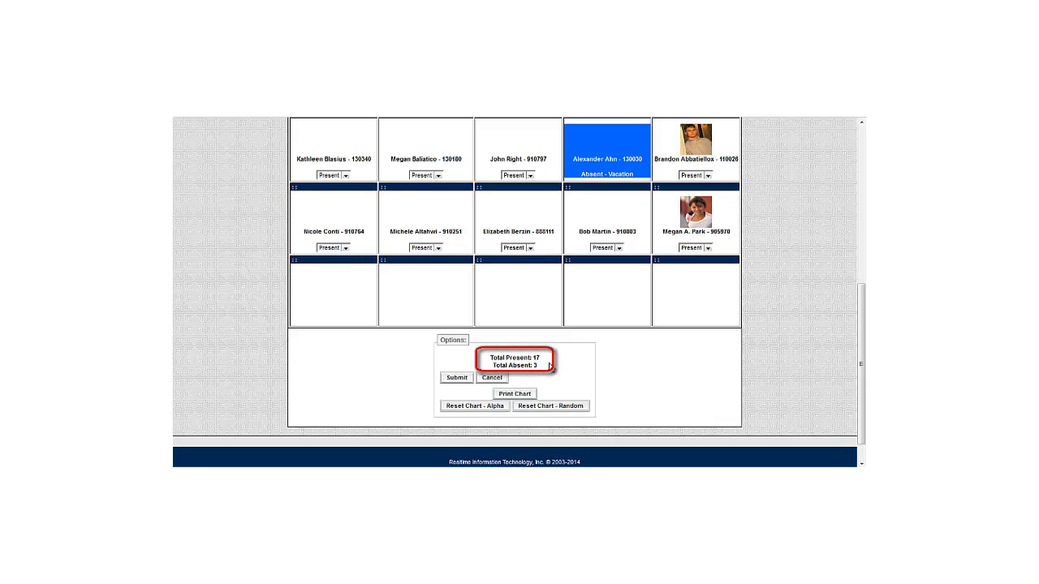
left_click(457, 379)
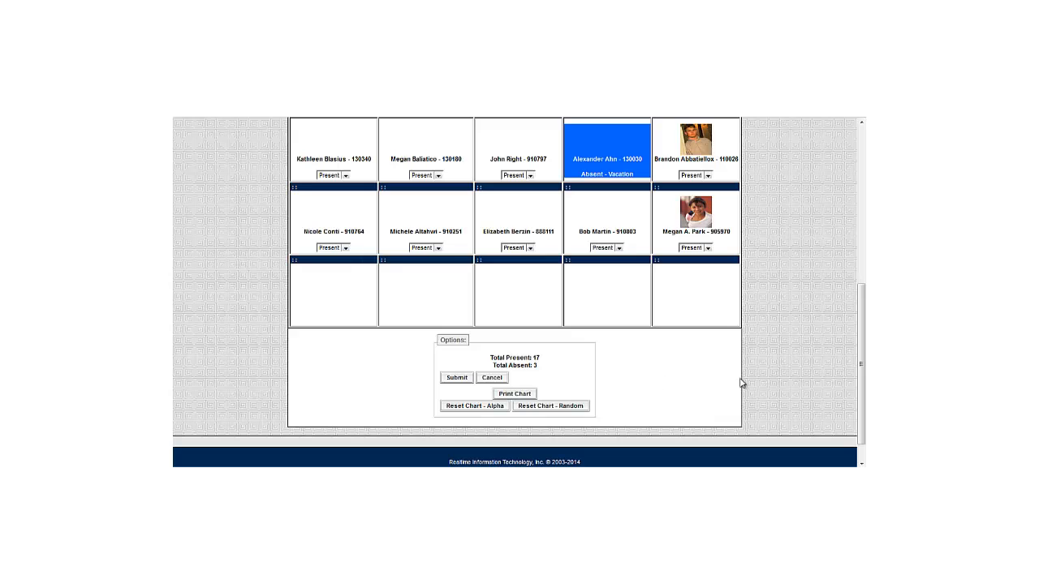
Set the seating chart to 6 columns and update its layout.
scroll(747, 384, "up", 3)
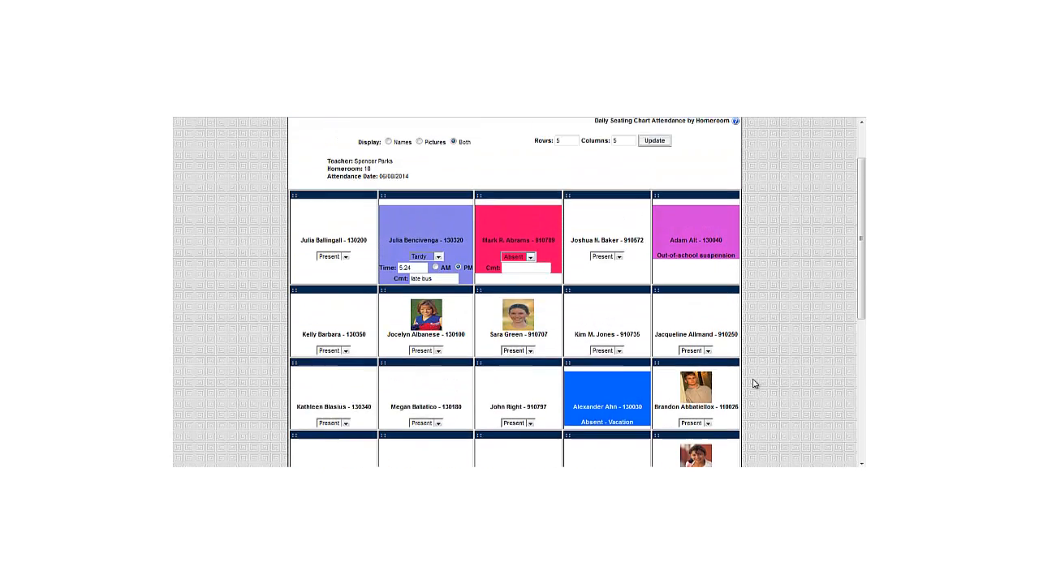
scroll(753, 384, "up", 2)
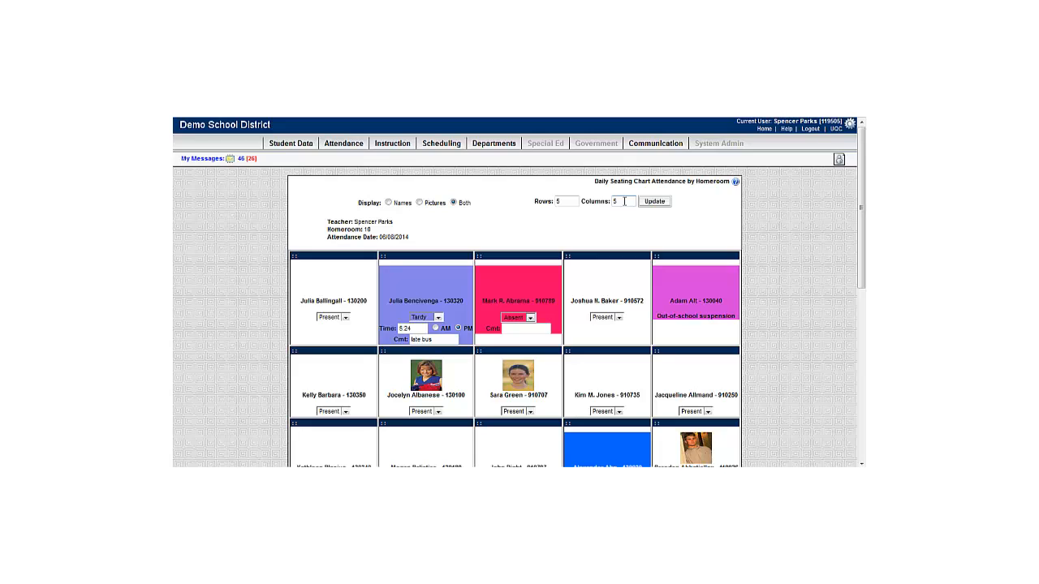
left_click_drag(624, 201, 606, 198)
type("6")
left_click(656, 202)
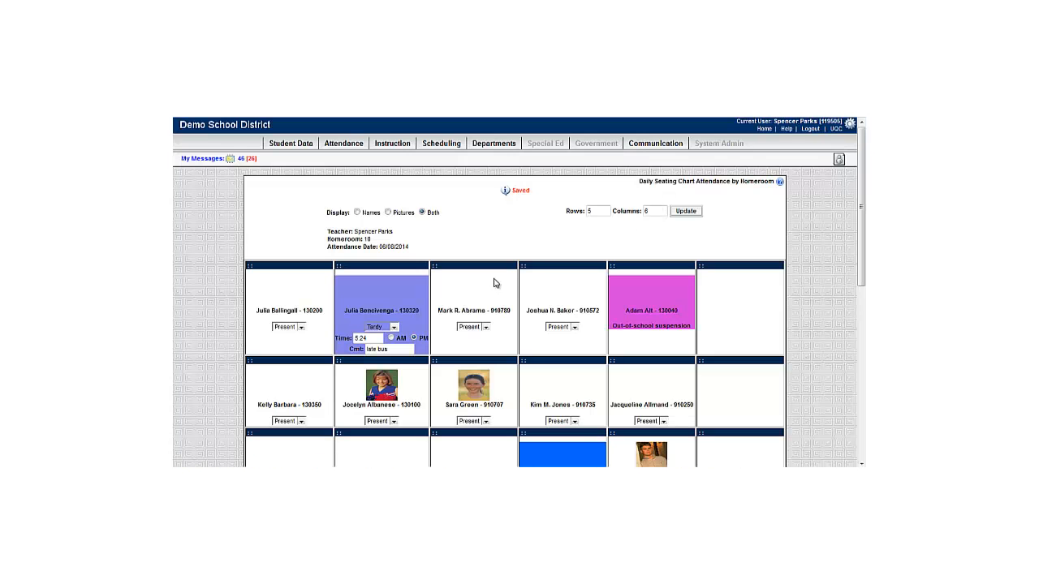
Move the first row's third student to the empty sixth seat and swap the students in the fourth and fifth seats.
mouse_move(478, 267)
left_mouse_down()
mouse_move(664, 260)
mouse_move(720, 269)
left_mouse_up()
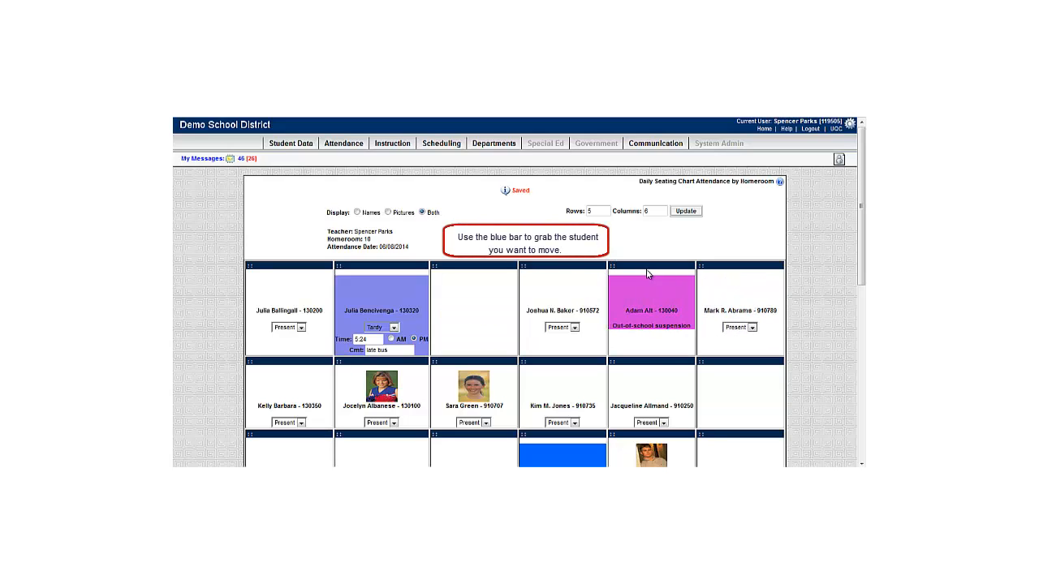
left_click_drag(621, 267, 558, 264)
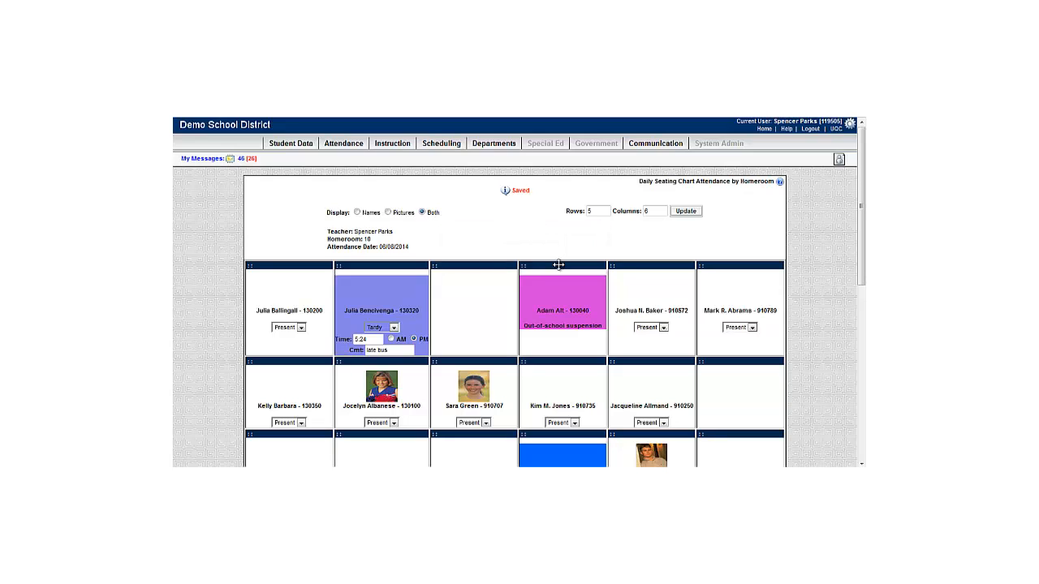
Set the seating chart to 5 columns and update its layout.
double_click(647, 211)
type("5")
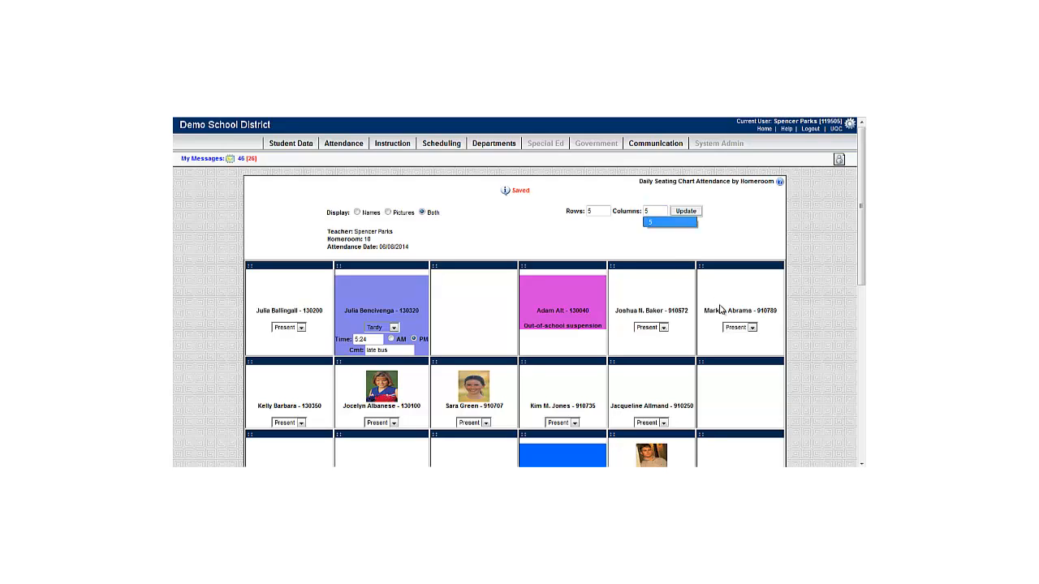
left_click(687, 212)
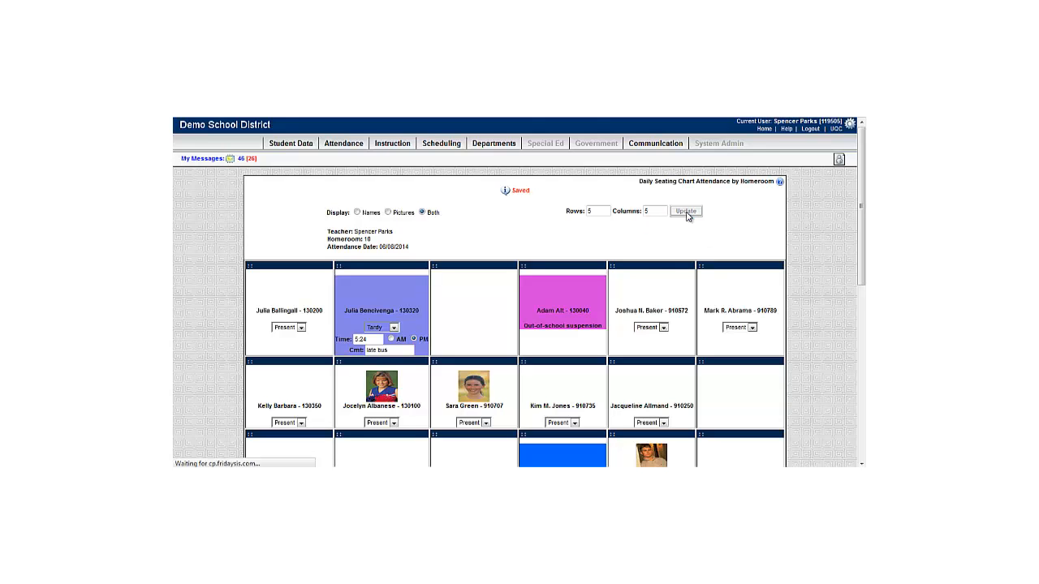
Move the student listed under Students without seats to the second seat of the last row.
scroll(695, 255, "down", 4)
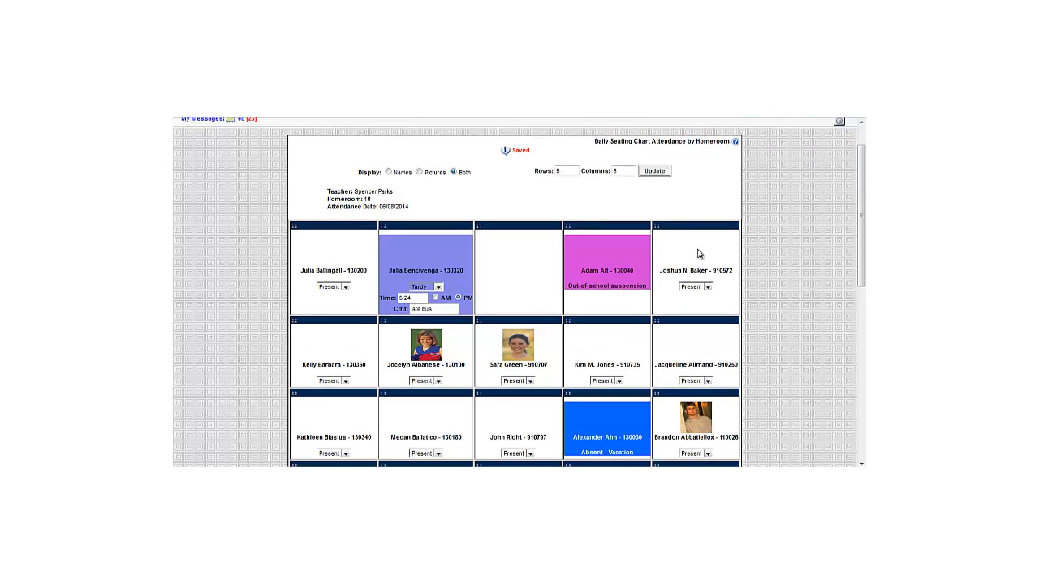
scroll(710, 288, "down", 5)
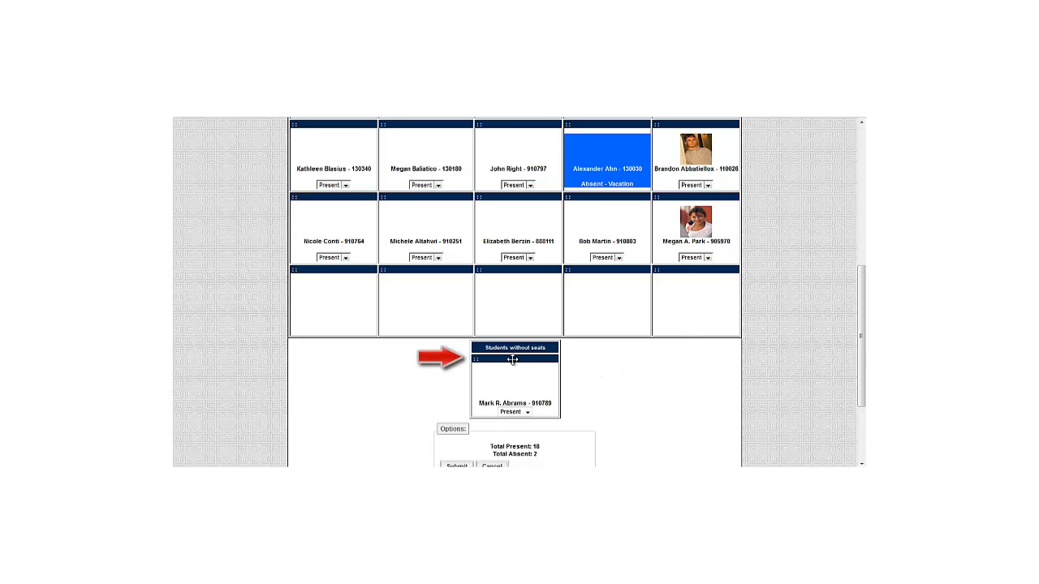
left_click_drag(513, 352, 412, 279)
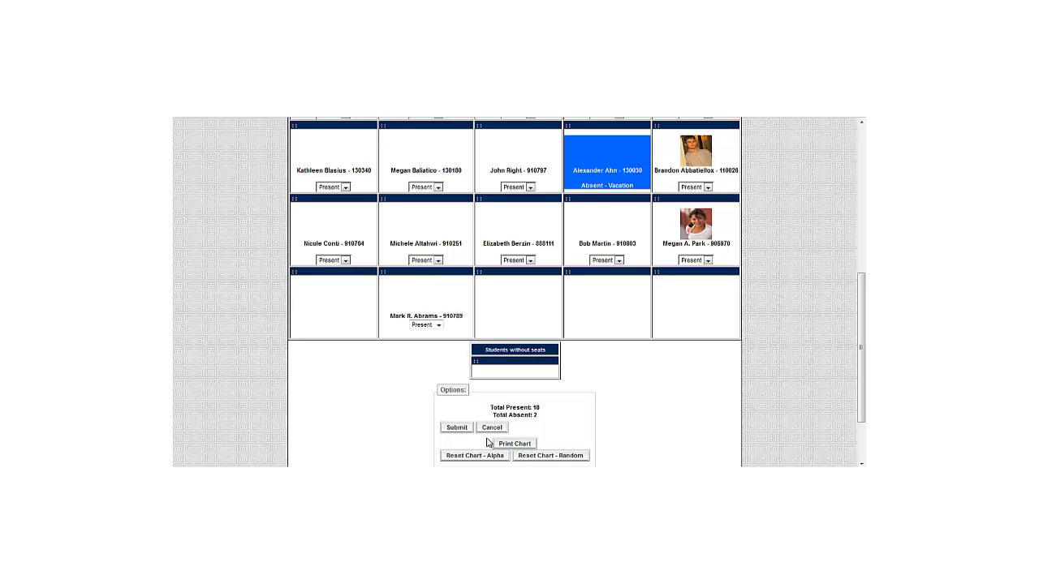
Submit the seating chart attendance and add the Daily Seating Chart Attendance by Homeroom page to My Menu.
left_click(519, 446)
left_click(464, 430)
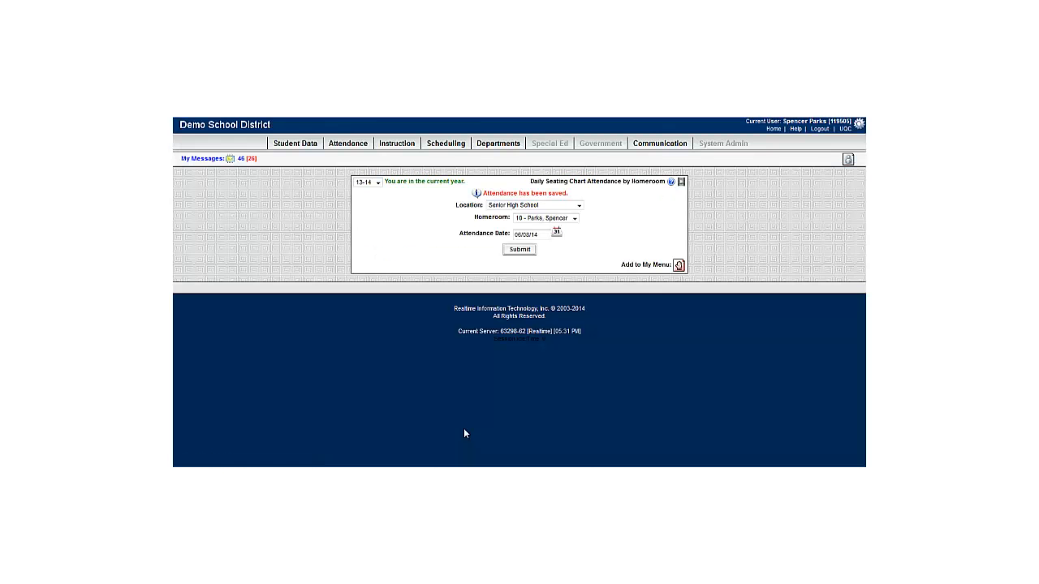
left_click(679, 268)
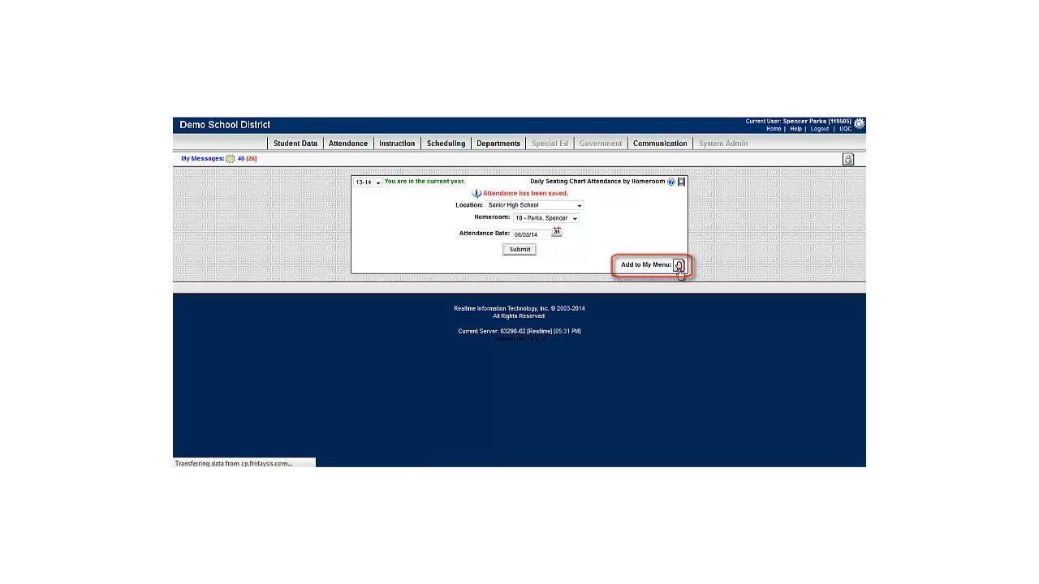